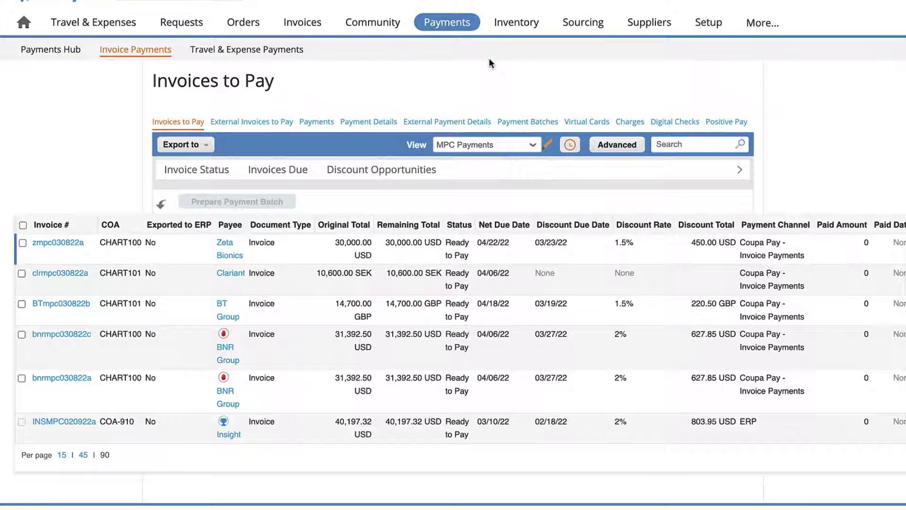
Select all five ready-to-pay invoices and prepare a payment batch from them
{"action": "left_click", "coordinate": [23, 225]}
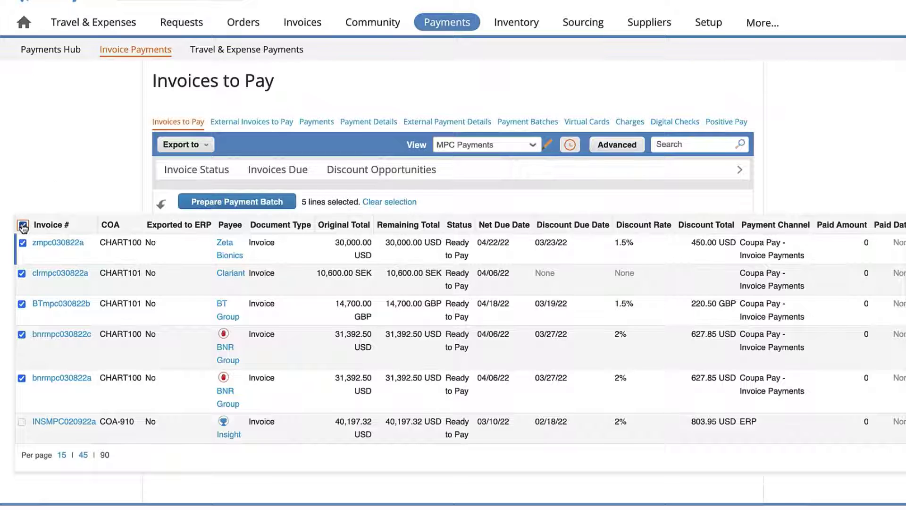
{"action": "left_click", "coordinate": [237, 202]}
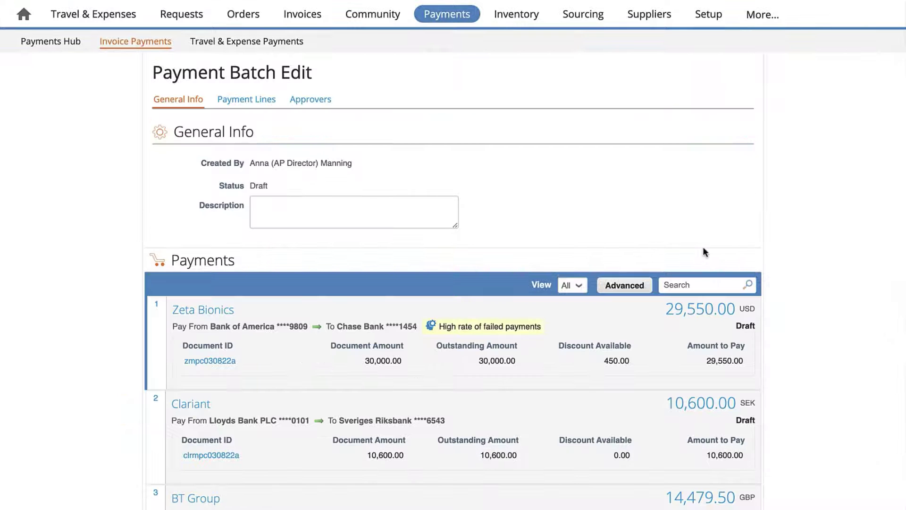
{"action": "scroll", "coordinate": [703, 246], "scroll_direction": "down", "scroll_amount": 3}
{"action": "scroll", "coordinate": [703, 247], "scroll_direction": "down", "scroll_amount": 3}
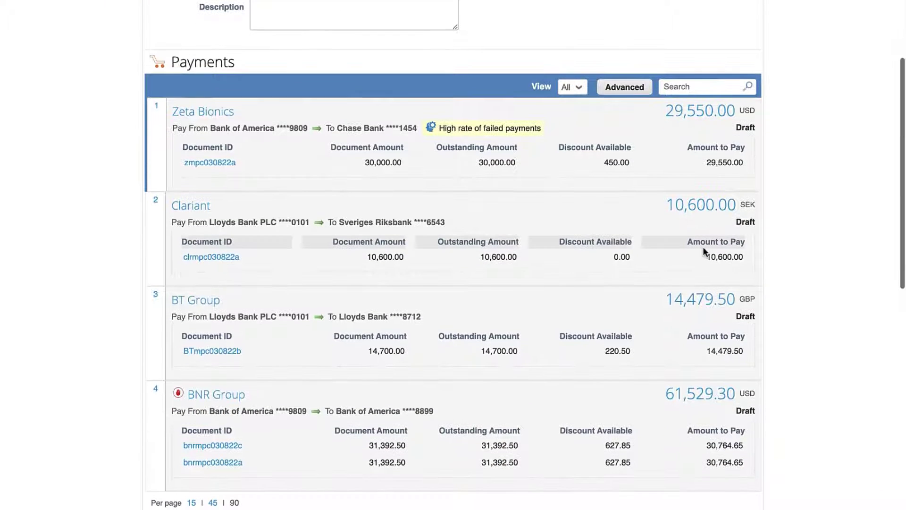
{"action": "scroll", "coordinate": [703, 247], "scroll_direction": "up", "scroll_amount": 3}
{"action": "scroll", "coordinate": [703, 247], "scroll_direction": "up", "scroll_amount": 2}
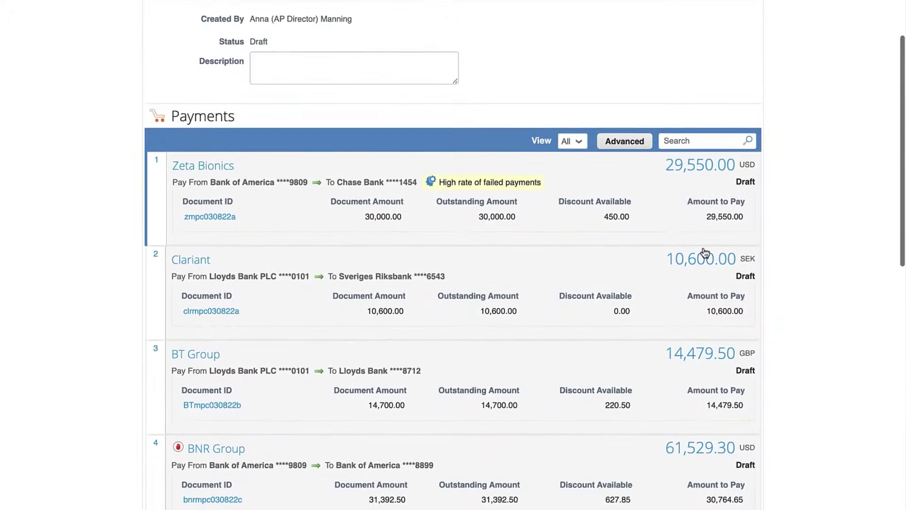
{"action": "scroll", "coordinate": [705, 252], "scroll_direction": "down", "scroll_amount": 1}
{"action": "scroll", "coordinate": [705, 253], "scroll_direction": "up", "scroll_amount": 3}
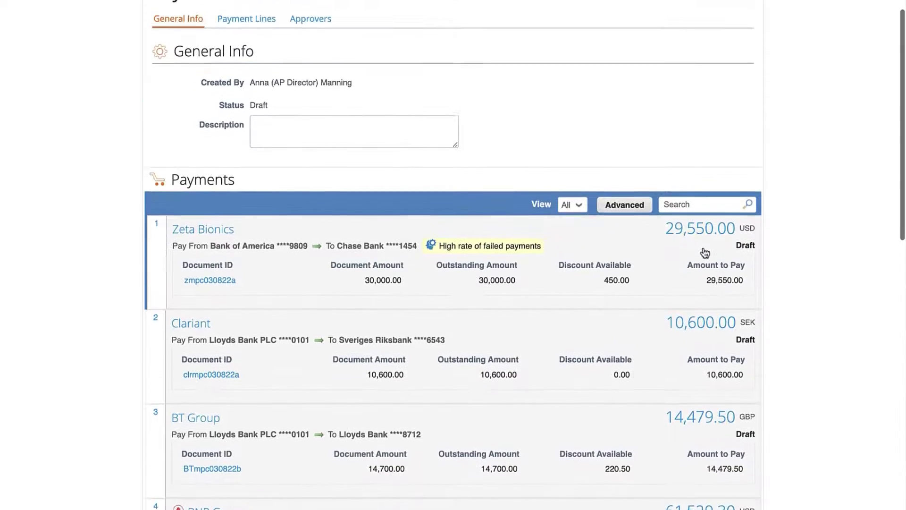
{"action": "scroll", "coordinate": [704, 252], "scroll_direction": "up", "scroll_amount": 1}
{"action": "scroll", "coordinate": [704, 252], "scroll_direction": "down", "scroll_amount": 2}
{"action": "scroll", "coordinate": [704, 253], "scroll_direction": "down", "scroll_amount": 1}
{"action": "scroll", "coordinate": [705, 253], "scroll_direction": "down", "scroll_amount": 1}
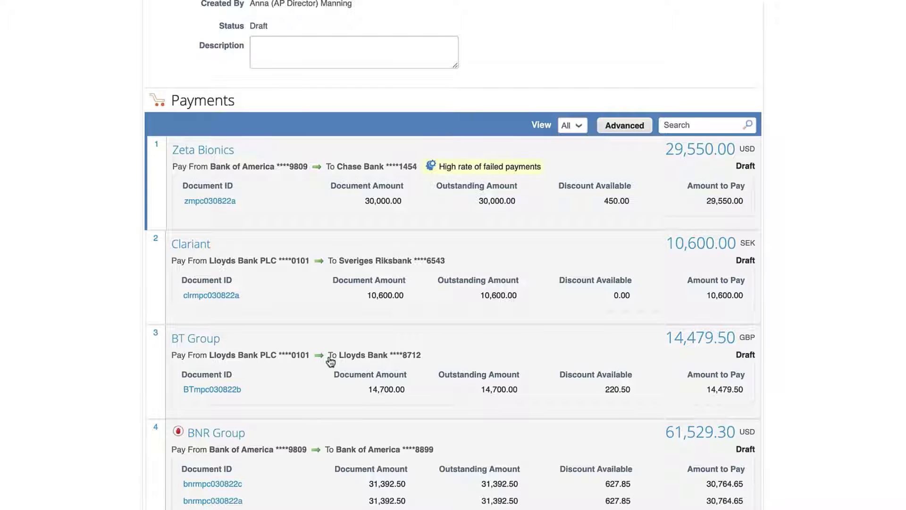
{"action": "mouse_move", "coordinate": [489, 246]}
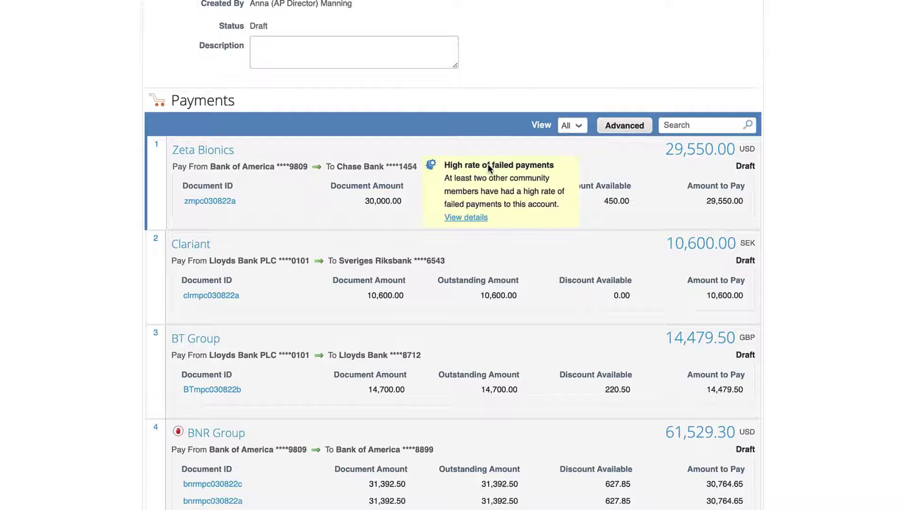
Remove the Zeta Bionics payment from the draft batch
{"action": "left_click", "coordinate": [298, 205]}
{"action": "left_click", "coordinate": [666, 298]}
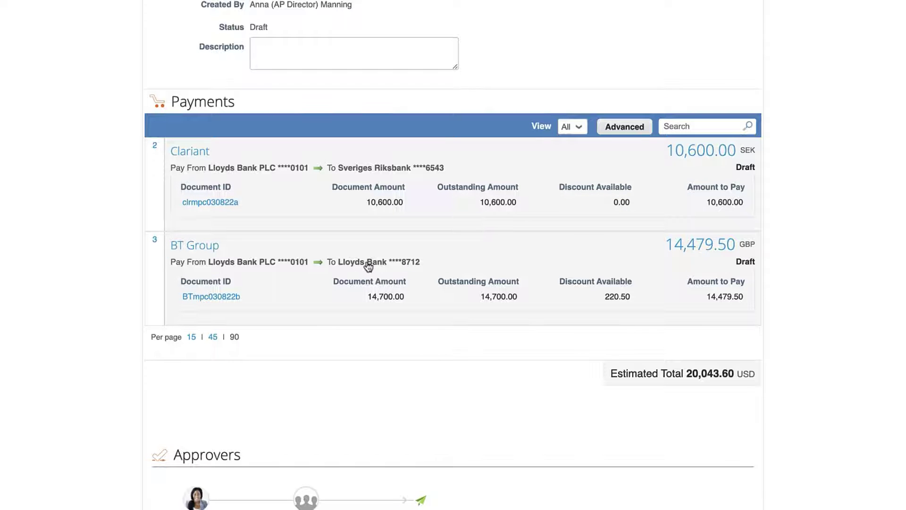
{"action": "scroll", "coordinate": [524, 248], "scroll_direction": "down", "scroll_amount": 5}
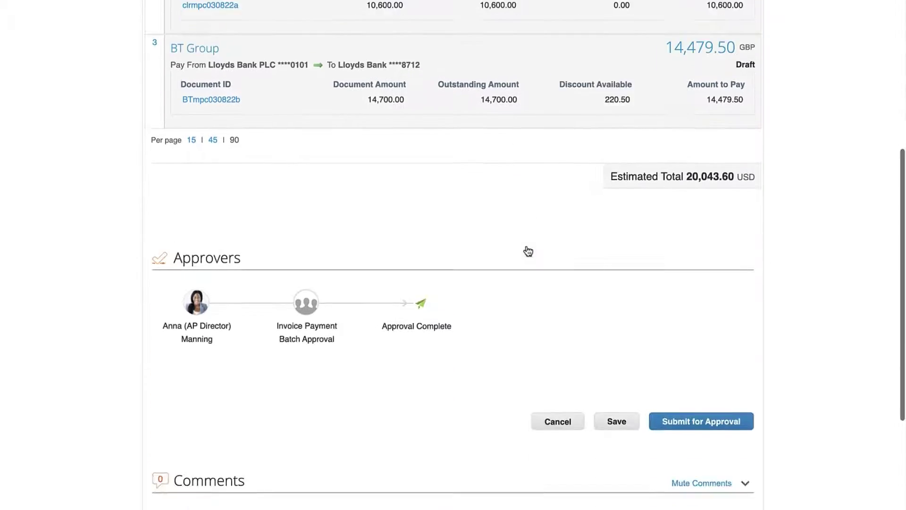
{"action": "scroll", "coordinate": [637, 318], "scroll_direction": "down", "scroll_amount": 2}
Submit the 20,043.60 USD batch, then reach the Payment Batch #54 request from the home To Do panel
{"action": "left_click", "coordinate": [698, 358]}
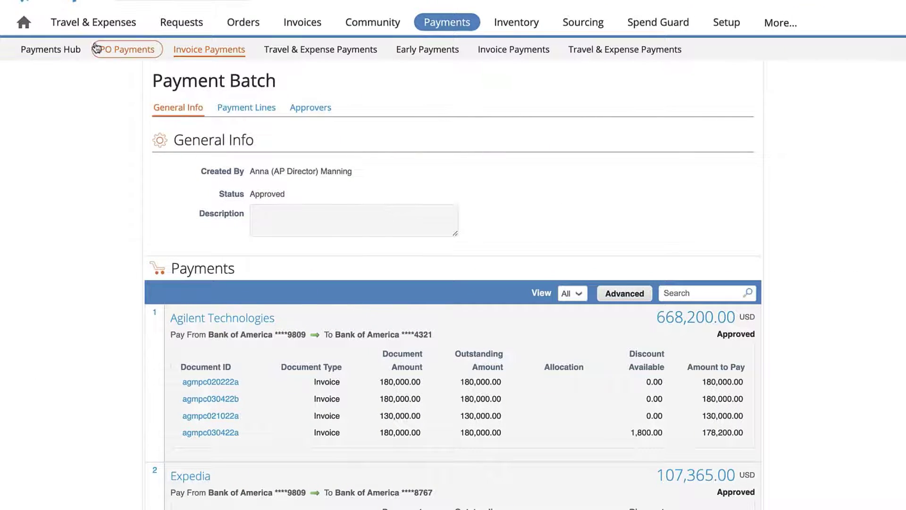
{"action": "left_click", "coordinate": [25, 23]}
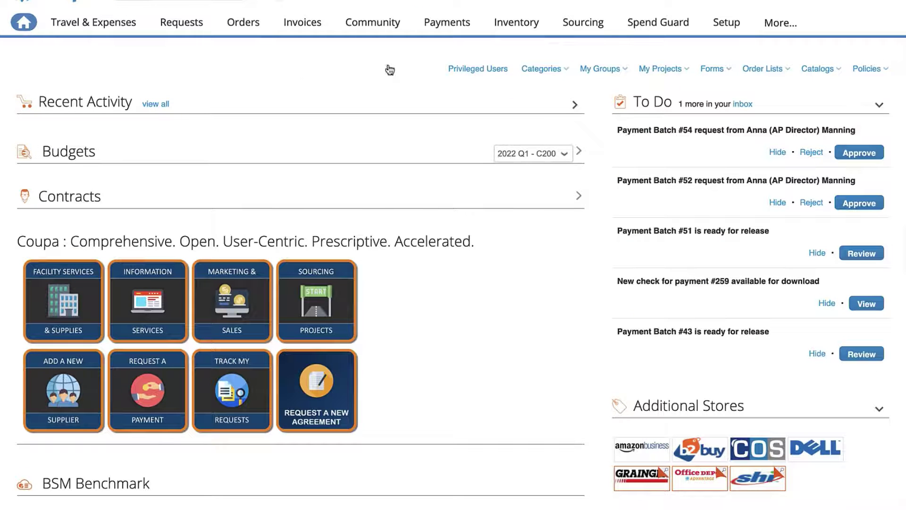
{"action": "mouse_move", "coordinate": [736, 131]}
{"action": "left_click", "coordinate": [730, 136]}
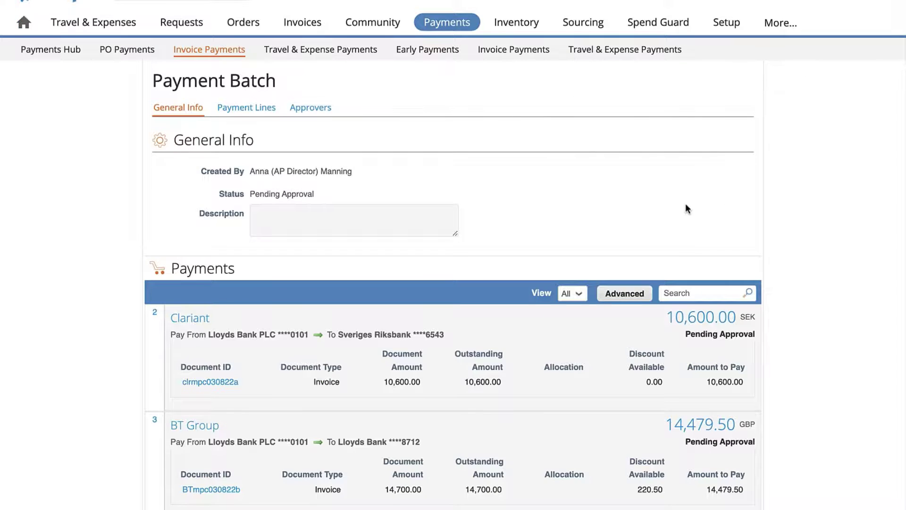
{"action": "scroll", "coordinate": [686, 203], "scroll_direction": "down", "scroll_amount": 3}
{"action": "scroll", "coordinate": [686, 203], "scroll_direction": "down", "scroll_amount": 2}
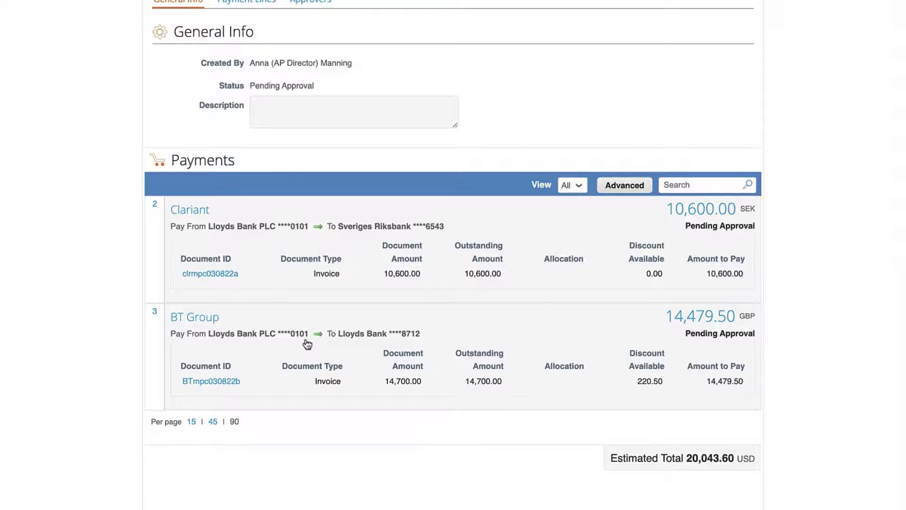
{"action": "scroll", "coordinate": [307, 344], "scroll_direction": "down", "scroll_amount": 3}
{"action": "scroll", "coordinate": [307, 343], "scroll_direction": "down", "scroll_amount": 3}
{"action": "scroll", "coordinate": [307, 343], "scroll_direction": "down", "scroll_amount": 3}
{"action": "scroll", "coordinate": [305, 337], "scroll_direction": "down", "scroll_amount": 2}
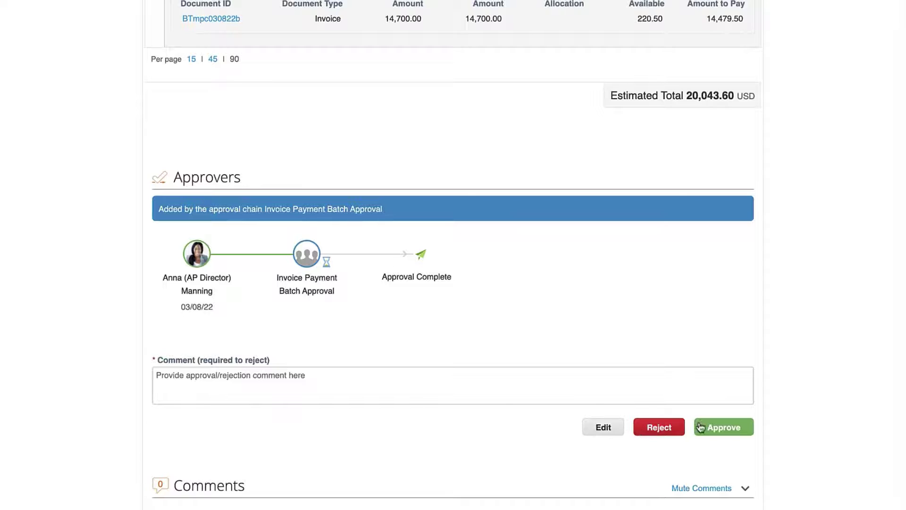
Approve Payment Batch #54 and begin its release with the verification code
{"action": "left_click", "coordinate": [724, 427]}
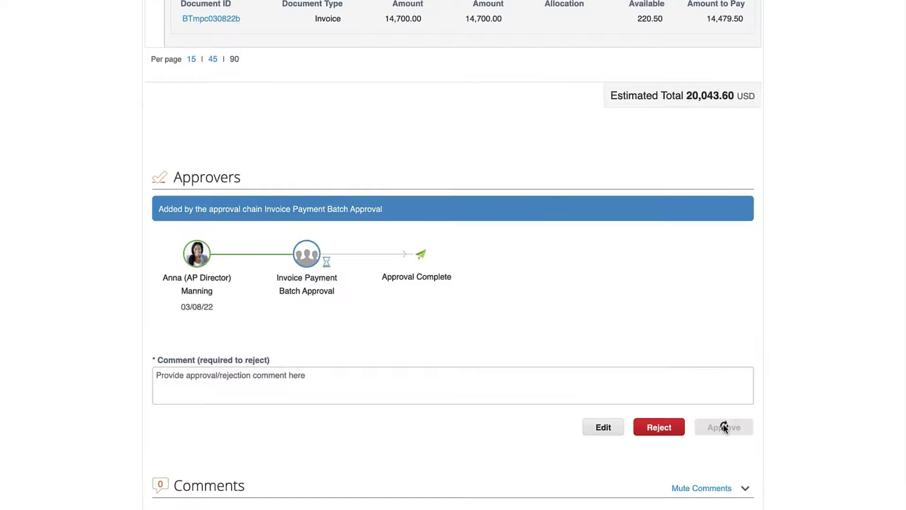
{"action": "scroll", "coordinate": [723, 423], "scroll_direction": "down", "scroll_amount": 6}
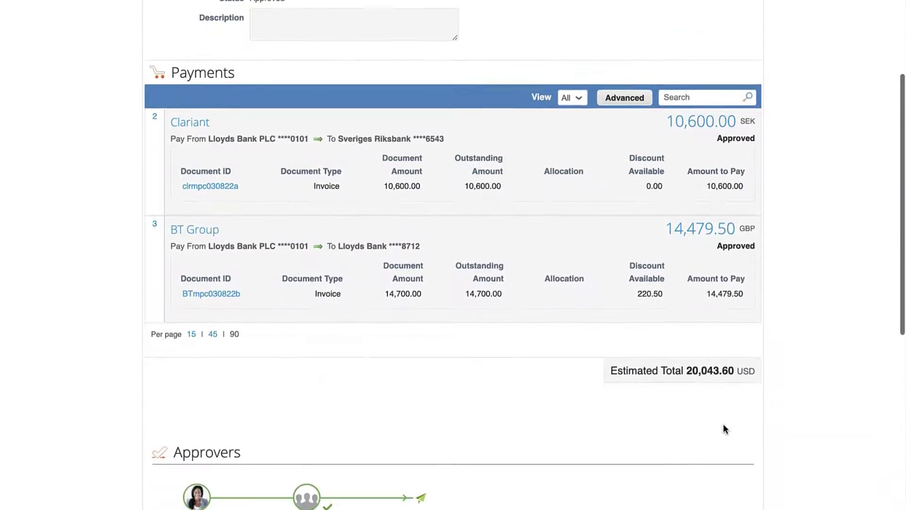
{"action": "scroll", "coordinate": [722, 424], "scroll_direction": "down", "scroll_amount": 1}
{"action": "left_click", "coordinate": [721, 367]}
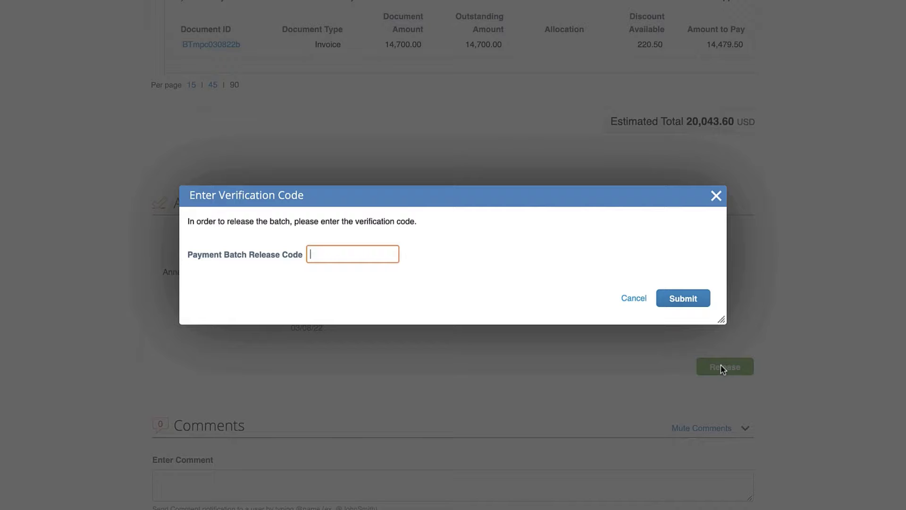
Submit the release code and review the GBP and SEK to GBP exchange rates in the Lloyds Bank authorization
{"action": "left_click", "coordinate": [683, 298]}
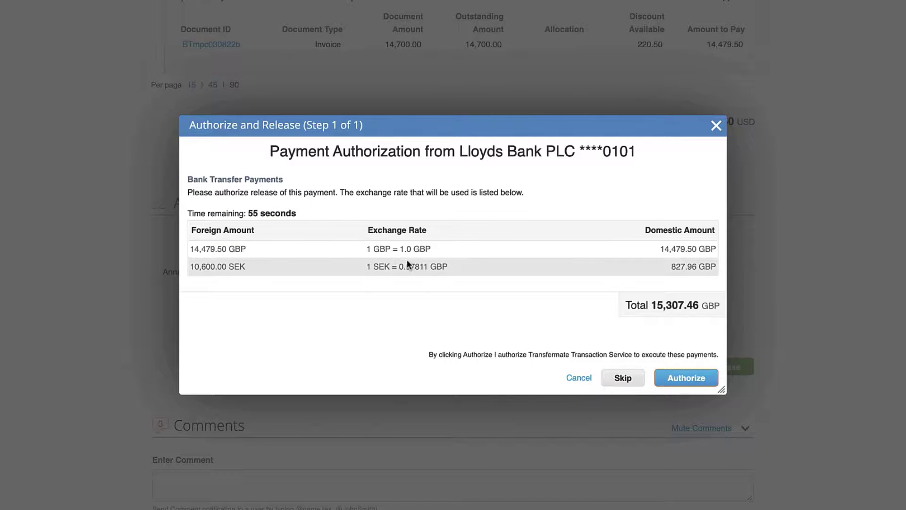
{"action": "left_click_drag", "start_coordinate": [356, 248], "coordinate": [426, 246]}
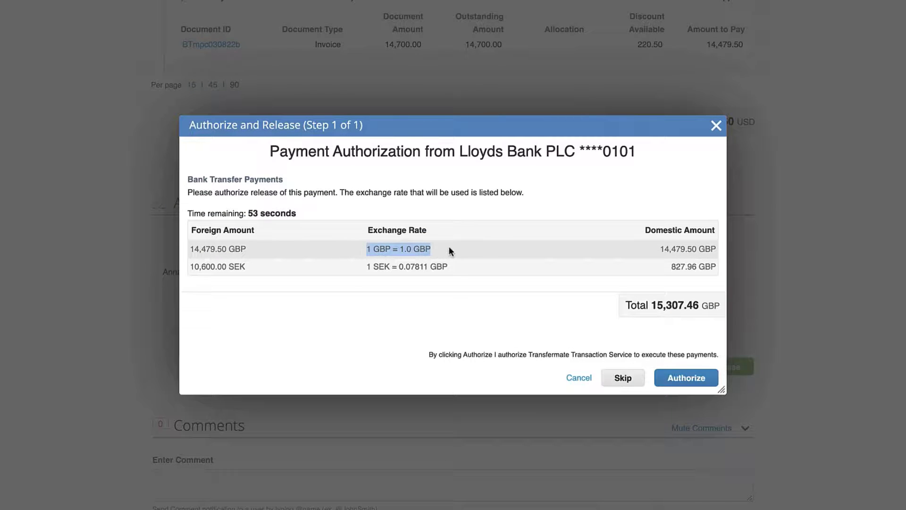
{"action": "left_click", "coordinate": [363, 267]}
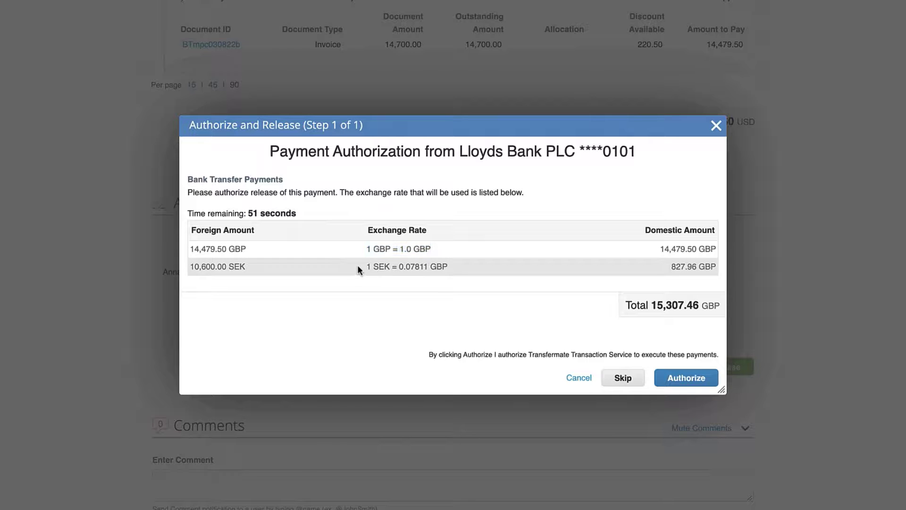
{"action": "left_click_drag", "start_coordinate": [362, 266], "coordinate": [428, 268]}
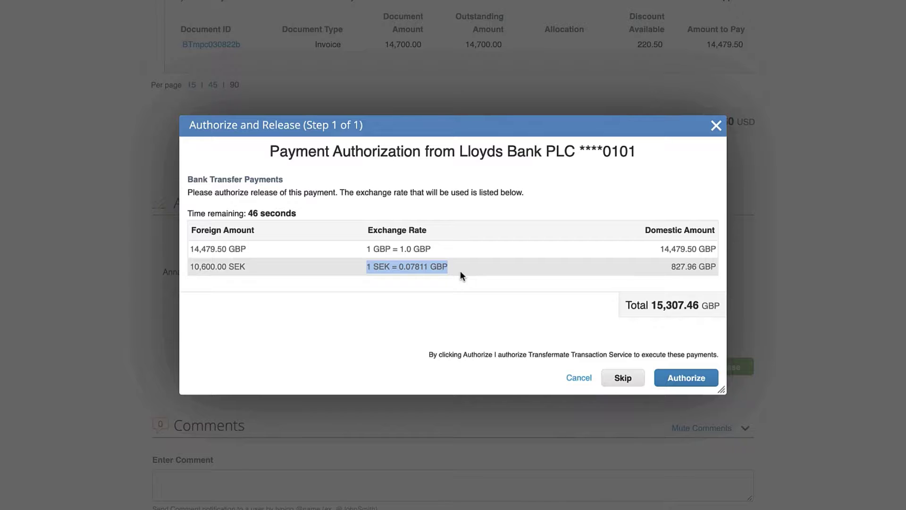
{"action": "left_click_drag", "start_coordinate": [244, 217], "coordinate": [321, 219]}
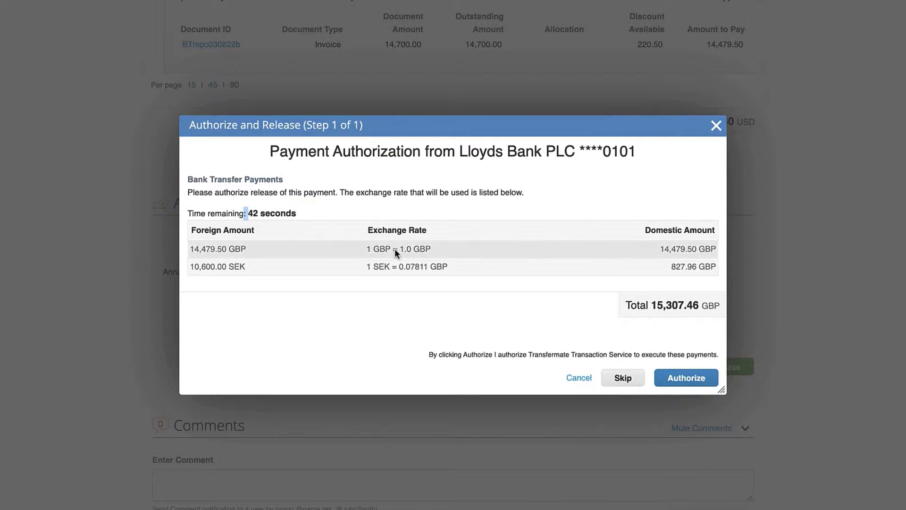
Authorize releasing the Clariant and BT Group payments so both show Payment Initiated
{"action": "left_click", "coordinate": [682, 383]}
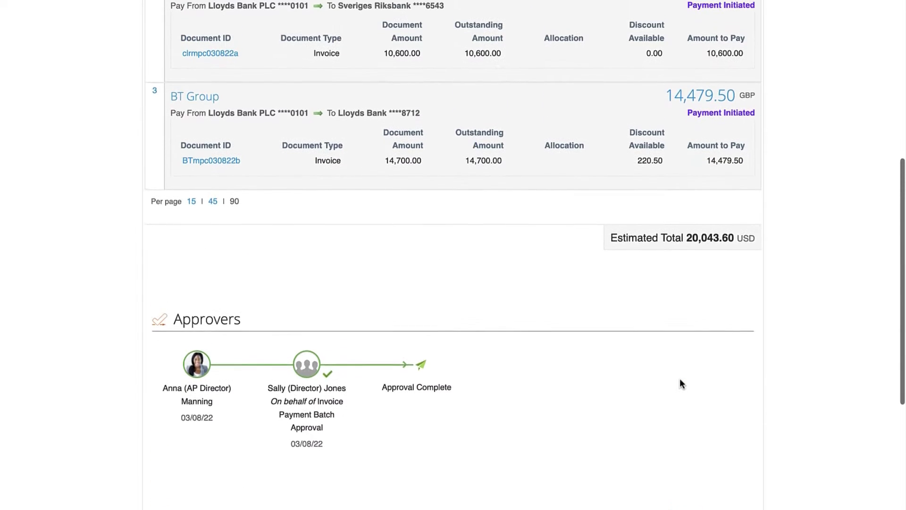
{"action": "scroll", "coordinate": [679, 379], "scroll_direction": "up", "scroll_amount": 2}
{"action": "scroll", "coordinate": [680, 379], "scroll_direction": "up", "scroll_amount": 2}
{"action": "scroll", "coordinate": [680, 378], "scroll_direction": "up", "scroll_amount": 2}
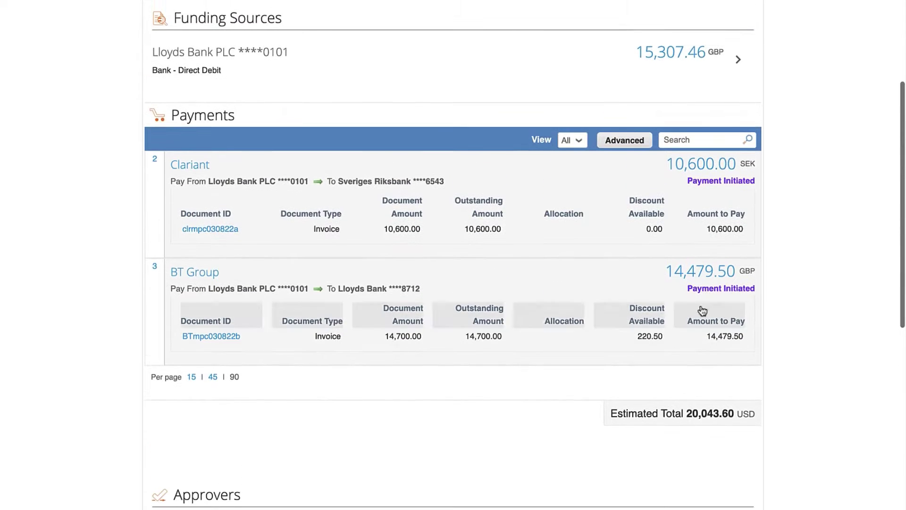
{"action": "scroll", "coordinate": [704, 309], "scroll_direction": "up", "scroll_amount": 5}
{"action": "left_click_drag", "start_coordinate": [152, 290], "coordinate": [225, 291]}
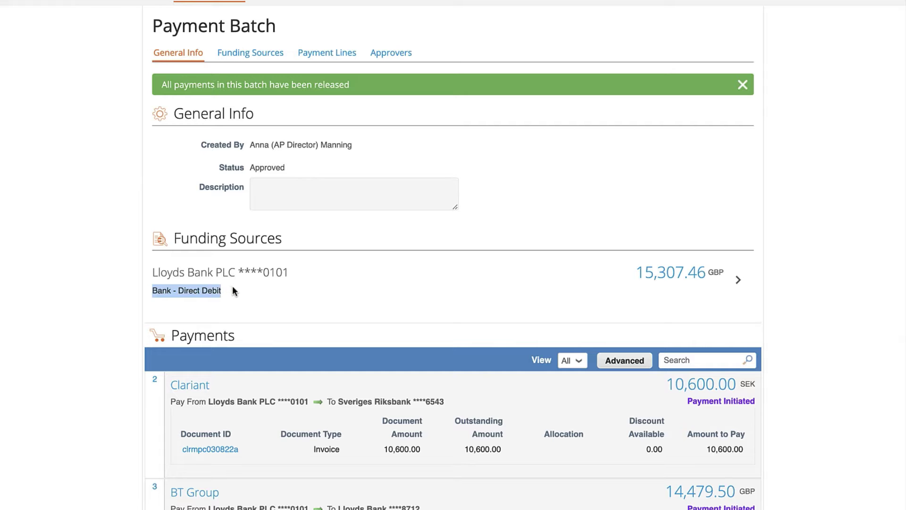
{"action": "scroll", "coordinate": [829, 423], "scroll_direction": "down", "scroll_amount": 1}
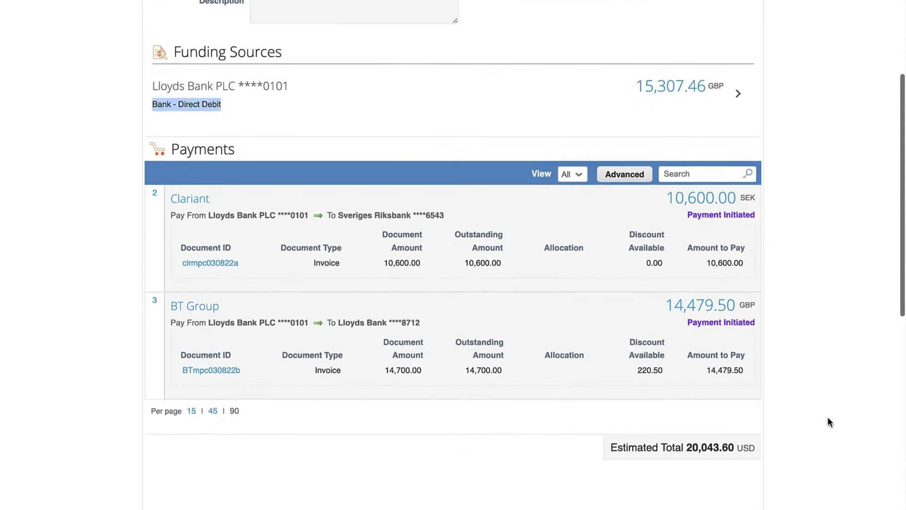